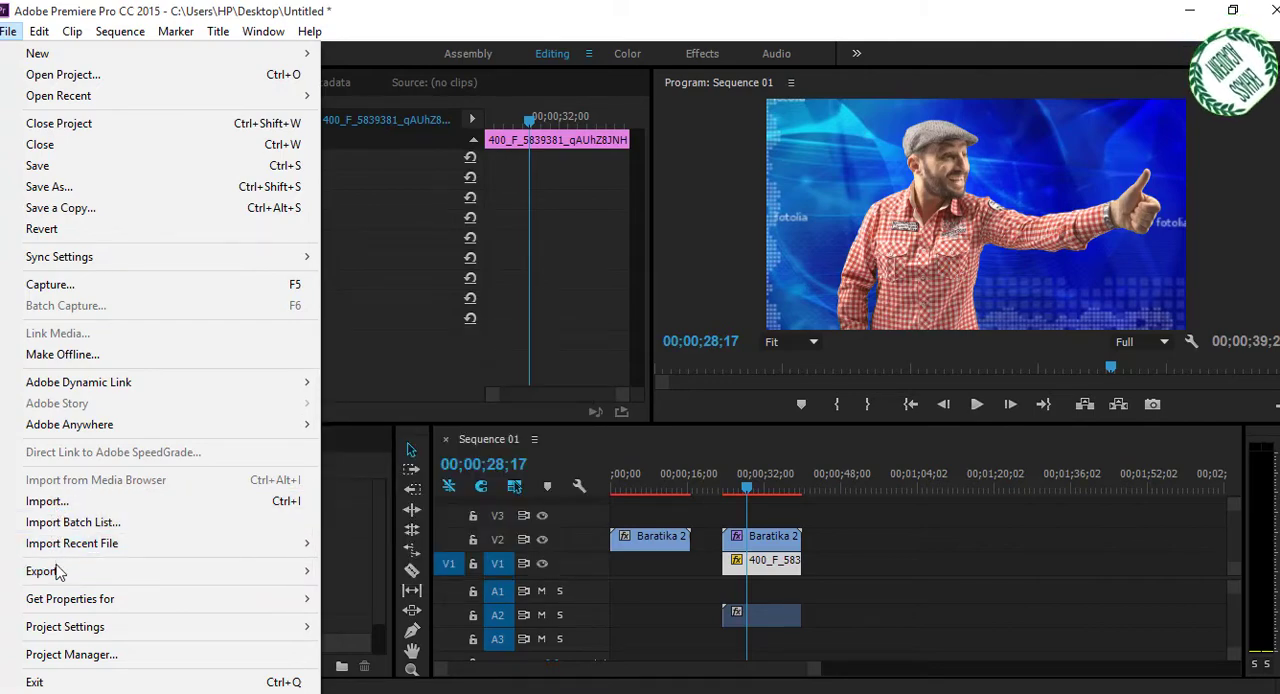
Open the media export settings for Sequence 01 and choose H.264 as the format.
mouse_move(57, 580)
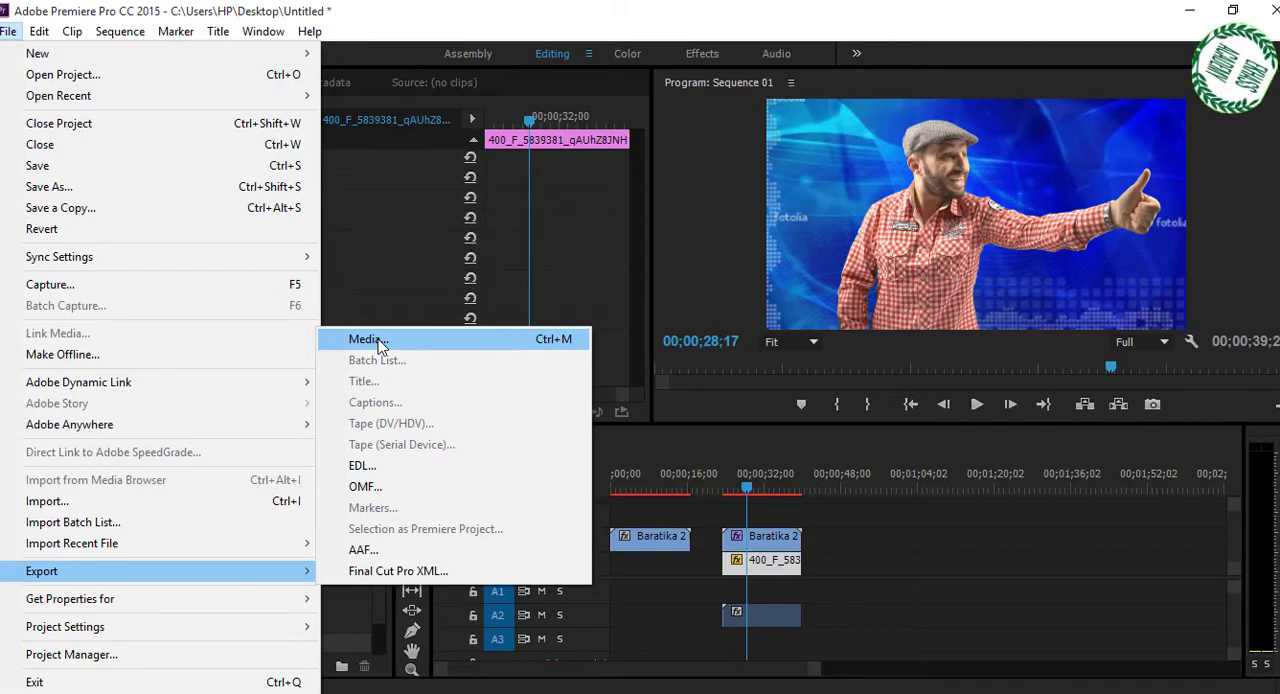
click(379, 341)
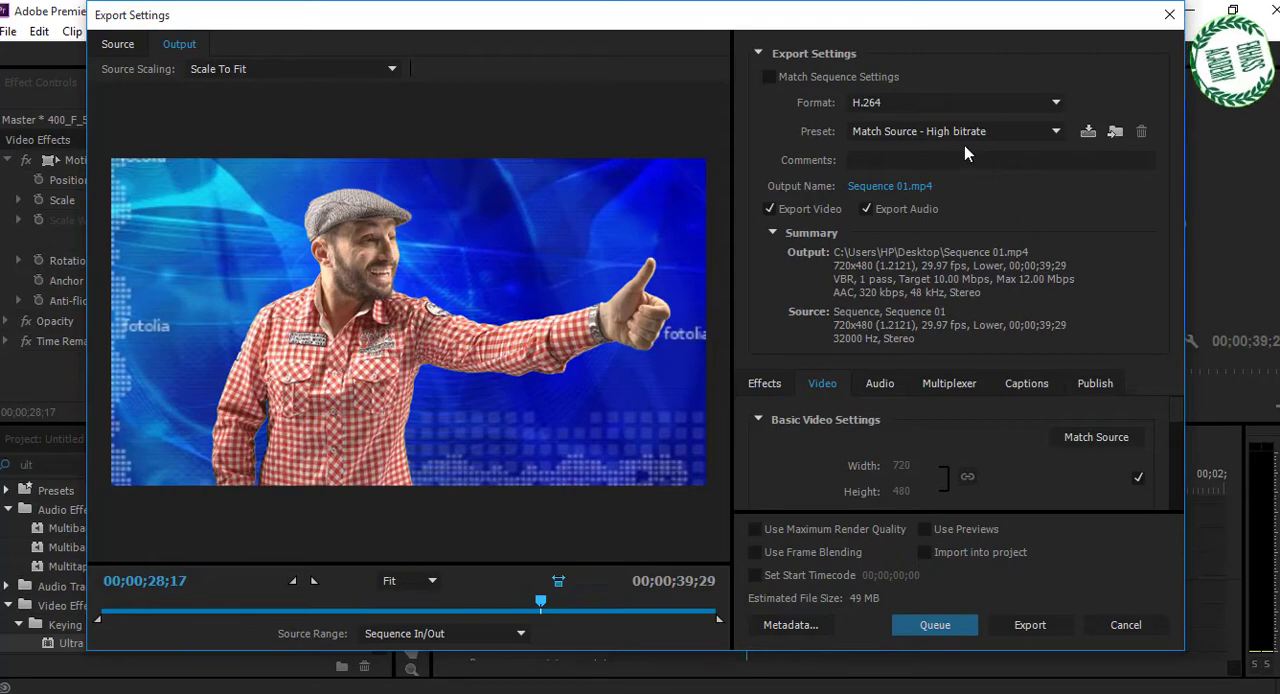
click(1055, 103)
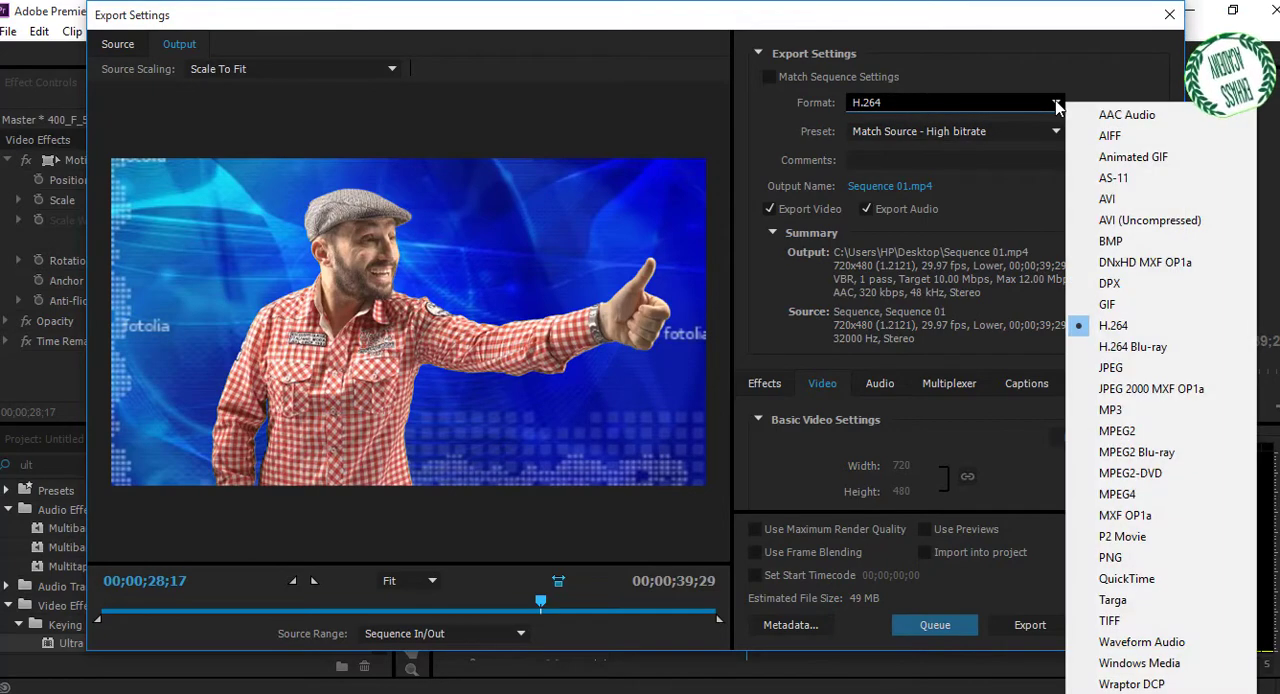
click(1113, 334)
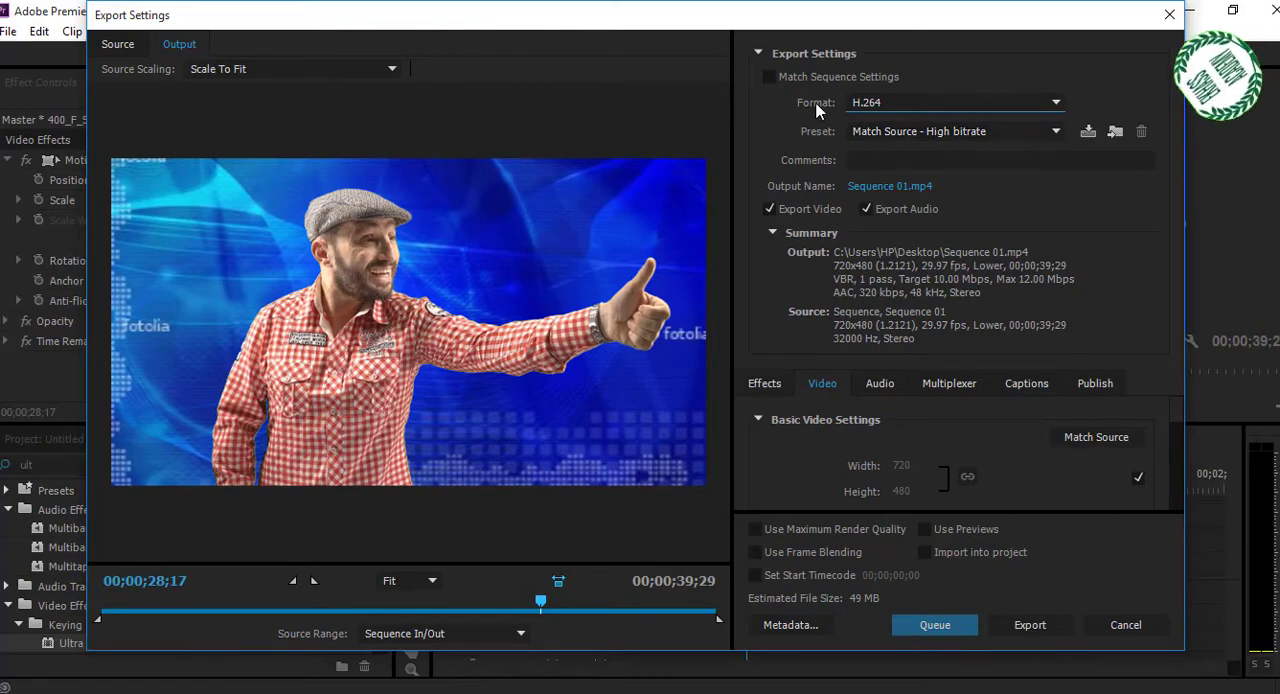
Choose the HD 720p 25 preset for the H.264 export.
click(1057, 132)
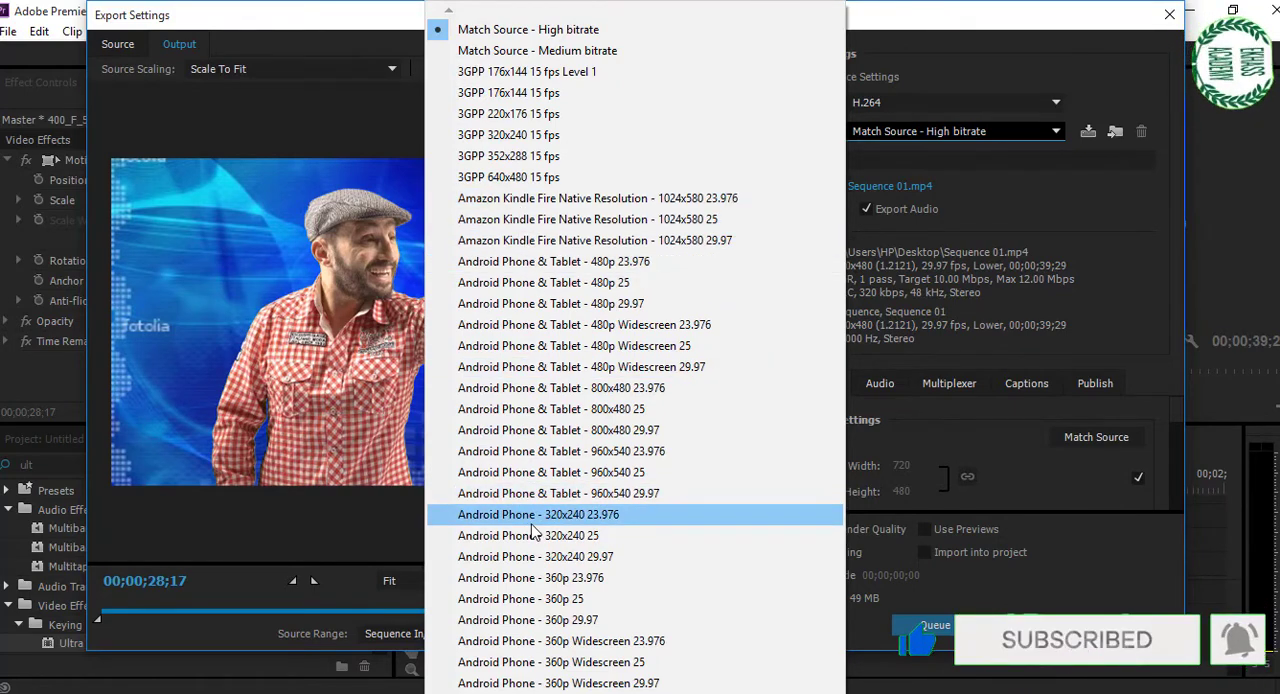
key(Down)
key(Down)
key(Down)
key(Down)
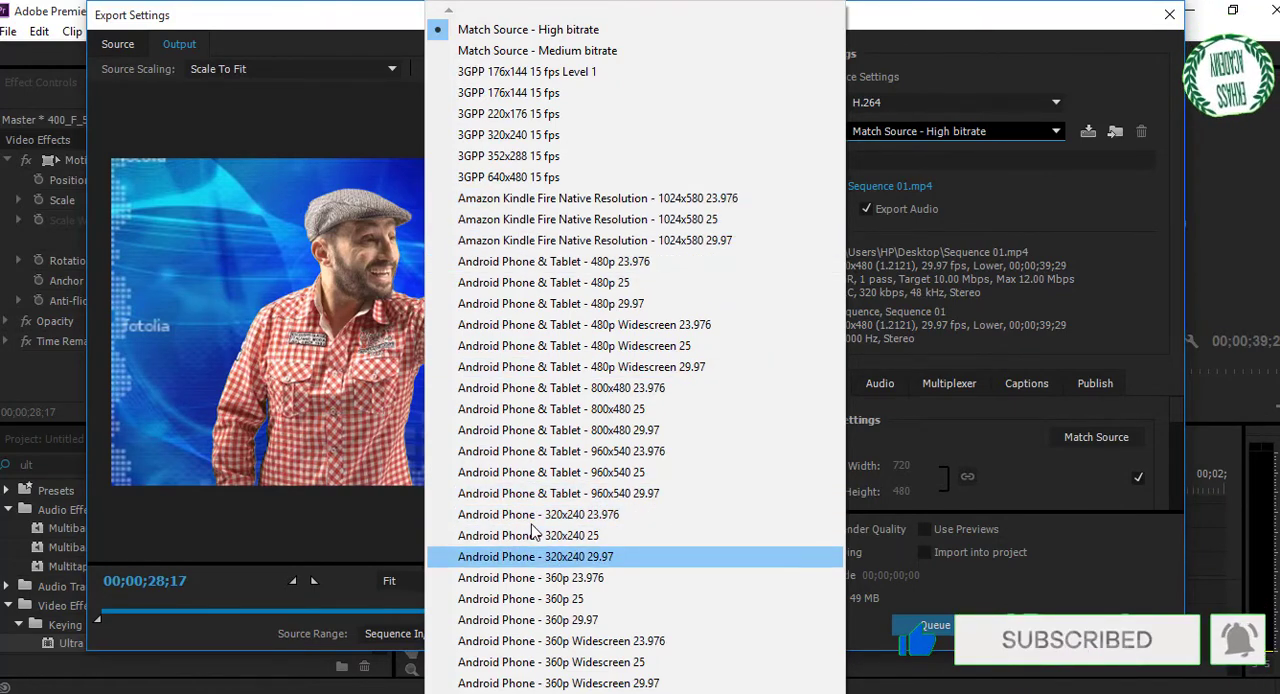
key(Down)
key(Down)
key(Down)
key(Down)
key(Down)
key(Down)
key(Down)
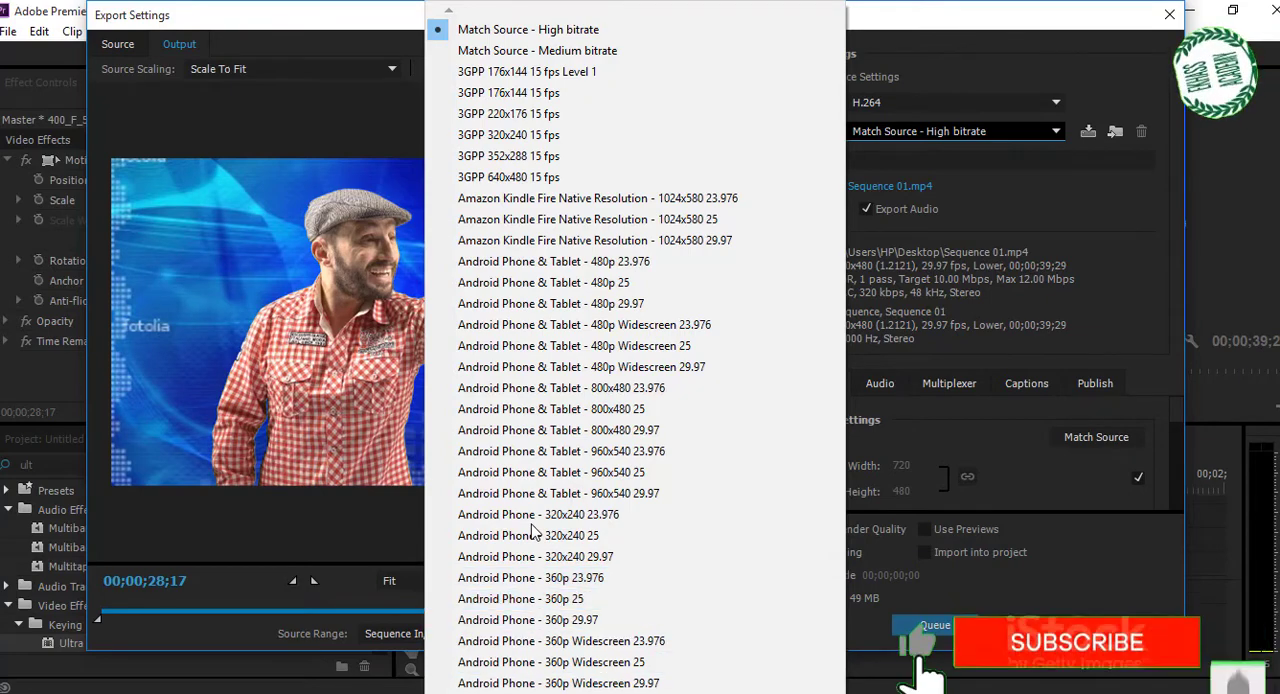
key(Down)
key(Down)
key(Down)
key(Down)
key(Down)
key(Down)
key(Down)
key(Down)
key(Down)
key(Down)
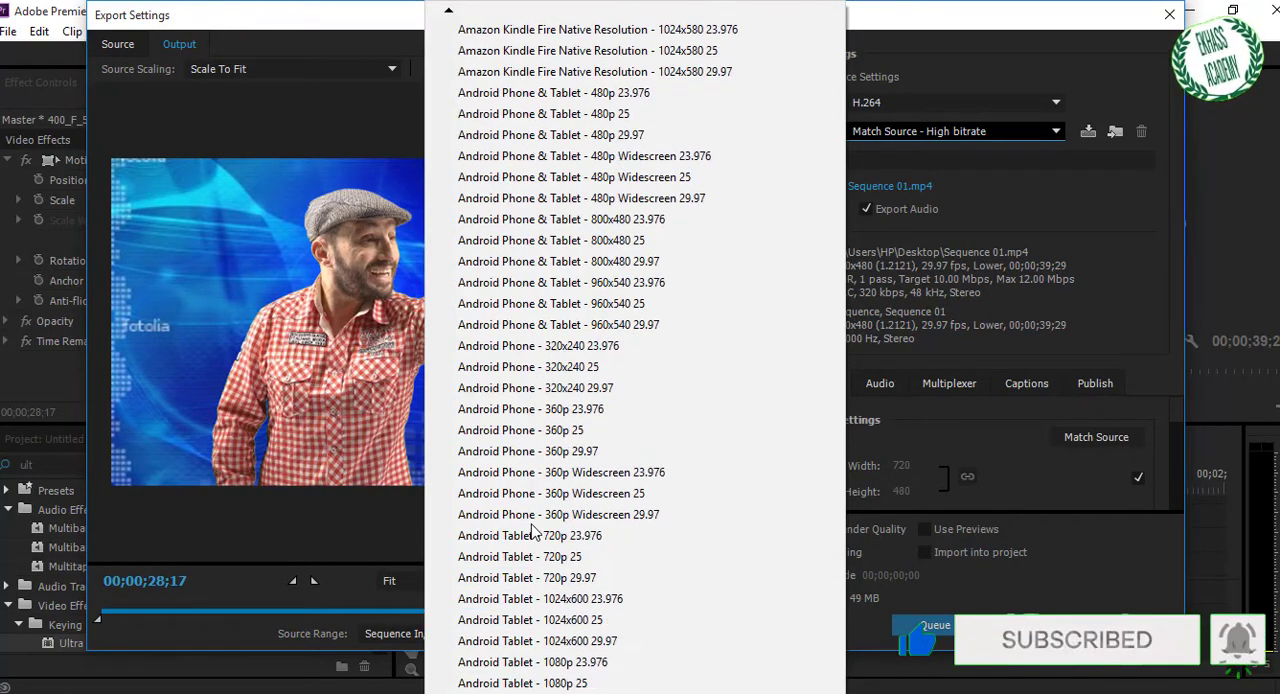
key(Down)
key(Down)
key(Down)
key(Down)
key(Down)
key(Down)
key(Down)
key(Down)
key(Down)
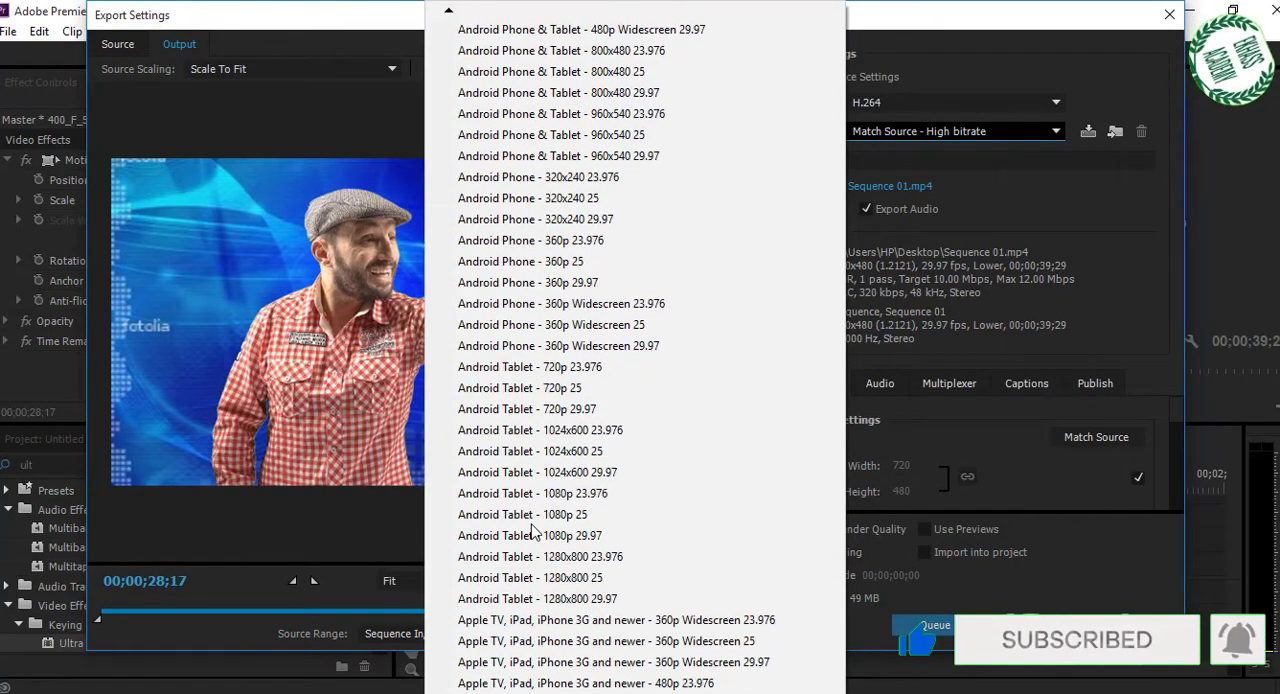
key(Down)
key(Down)
key(Down)
key(Down)
key(Down)
key(Down)
key(Down)
key(Down)
key(Down)
key(Down)
key(Down)
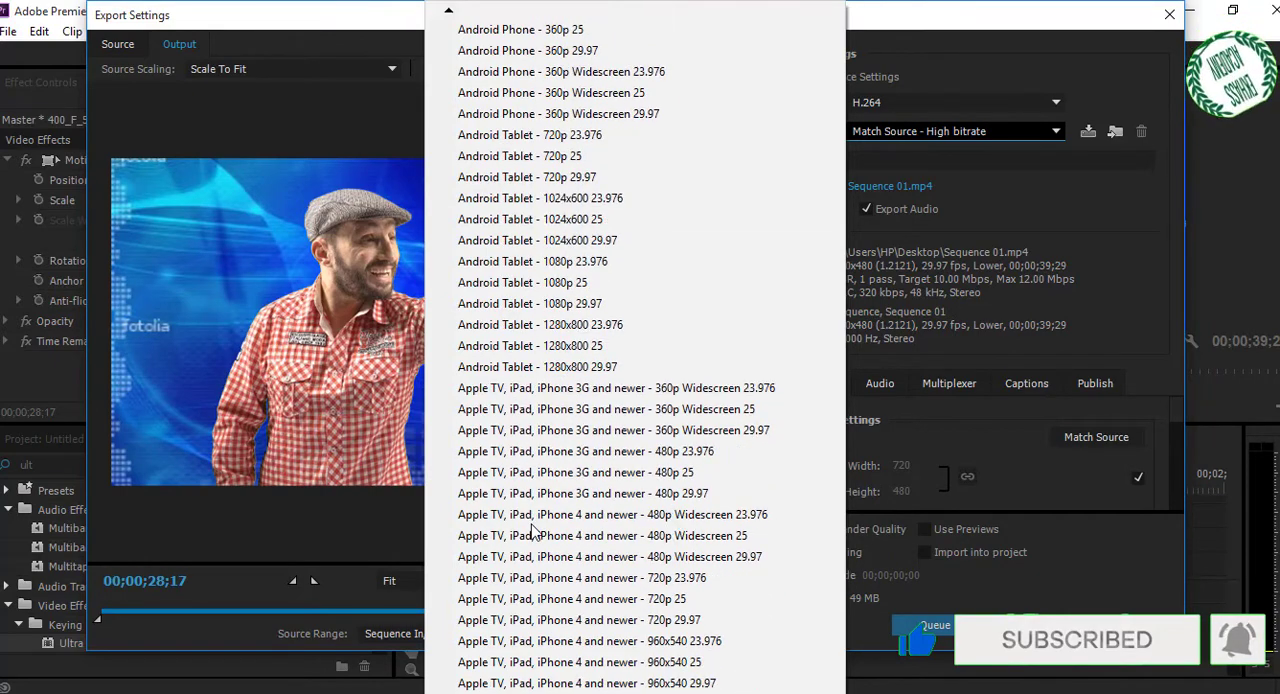
key(Down)
key(Down)
key(Down)
key(Down)
key(Down)
key(Down)
key(Down)
key(Down)
key(Down)
key(Down)
key(Down)
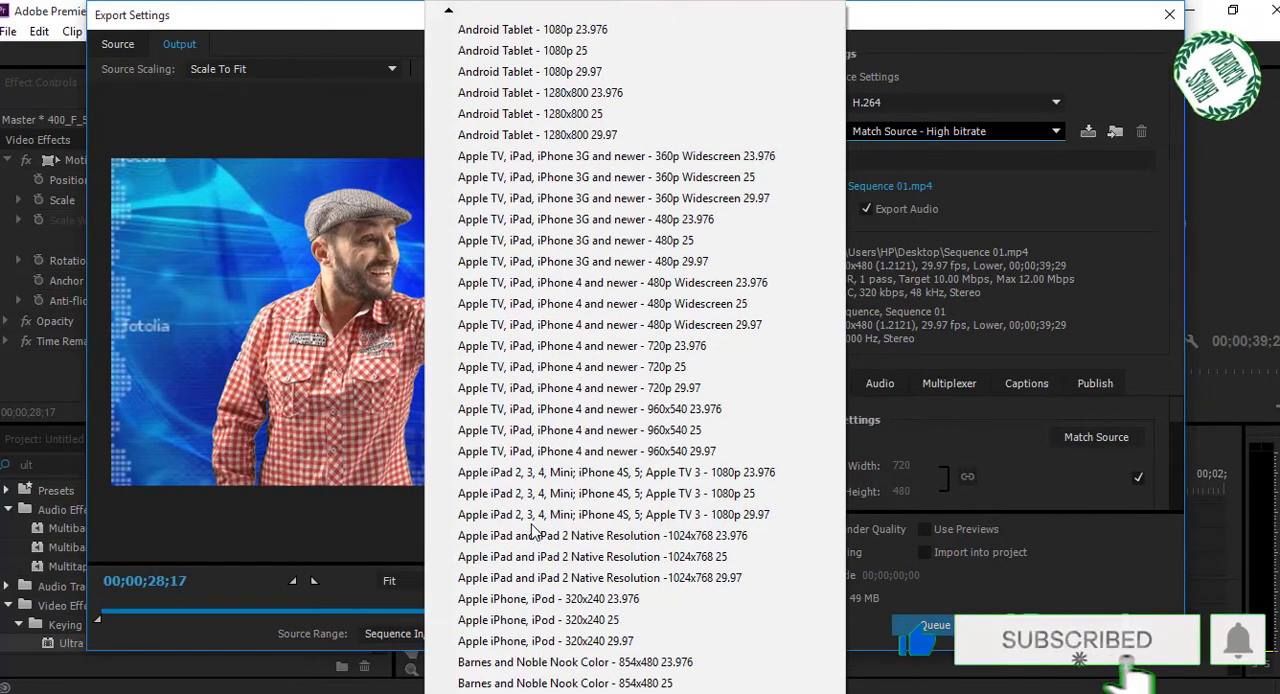
key(Down)
key(Down)
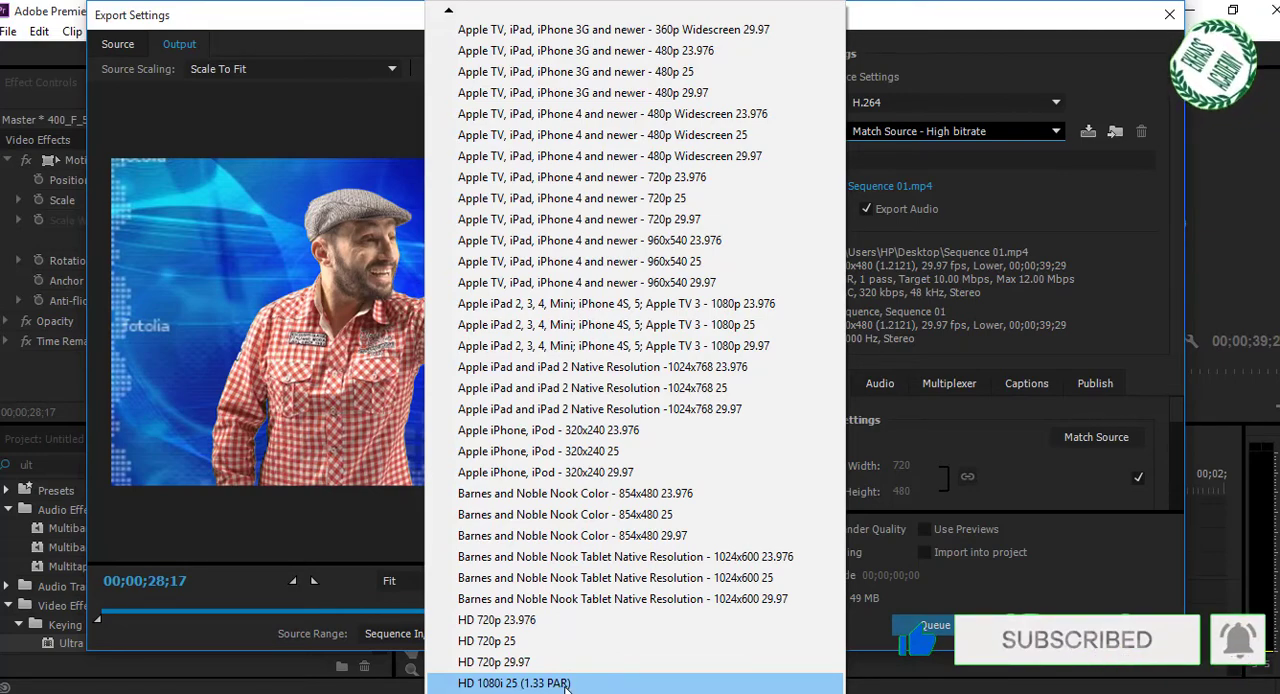
click(502, 642)
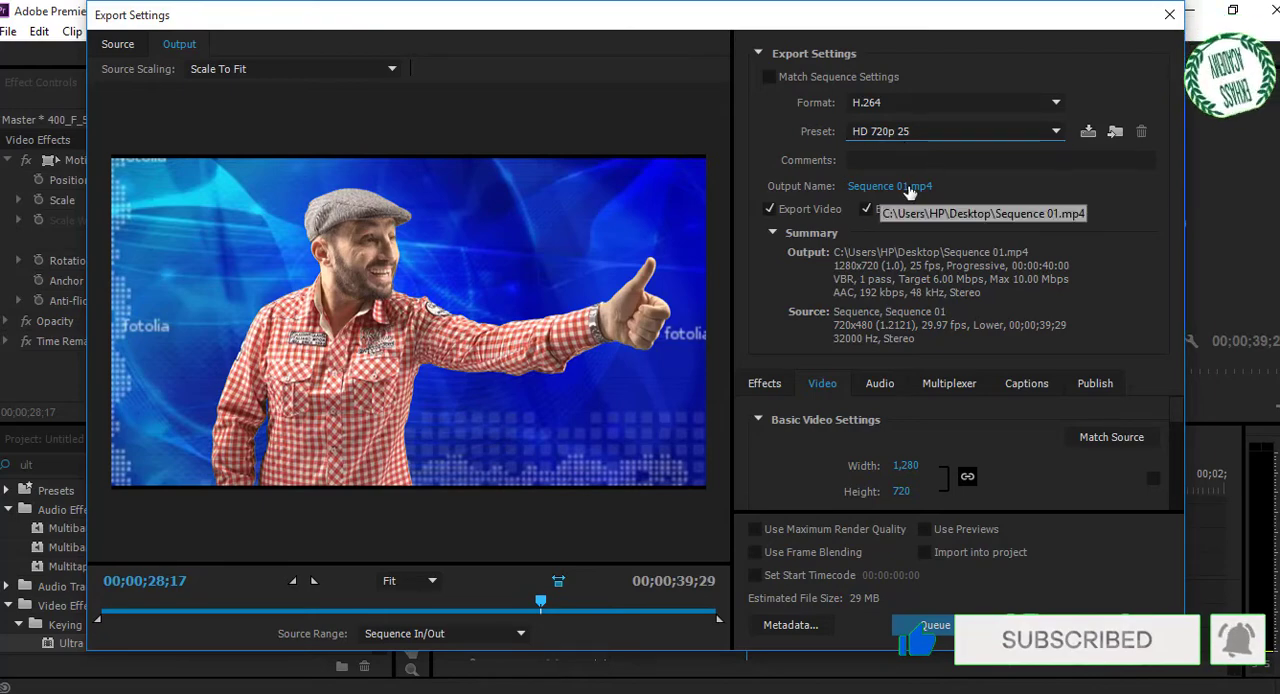
Name the output file sharka and save it as an MP4 video on the Desktop.
click(909, 190)
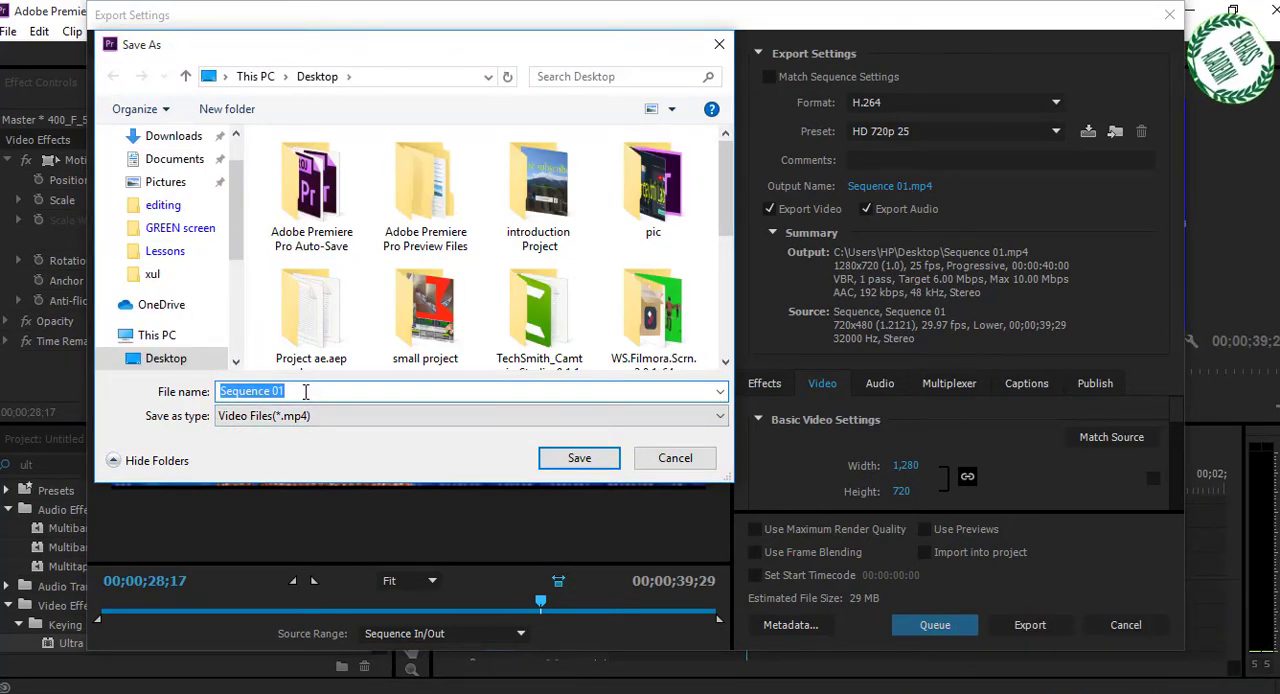
text(sharka)
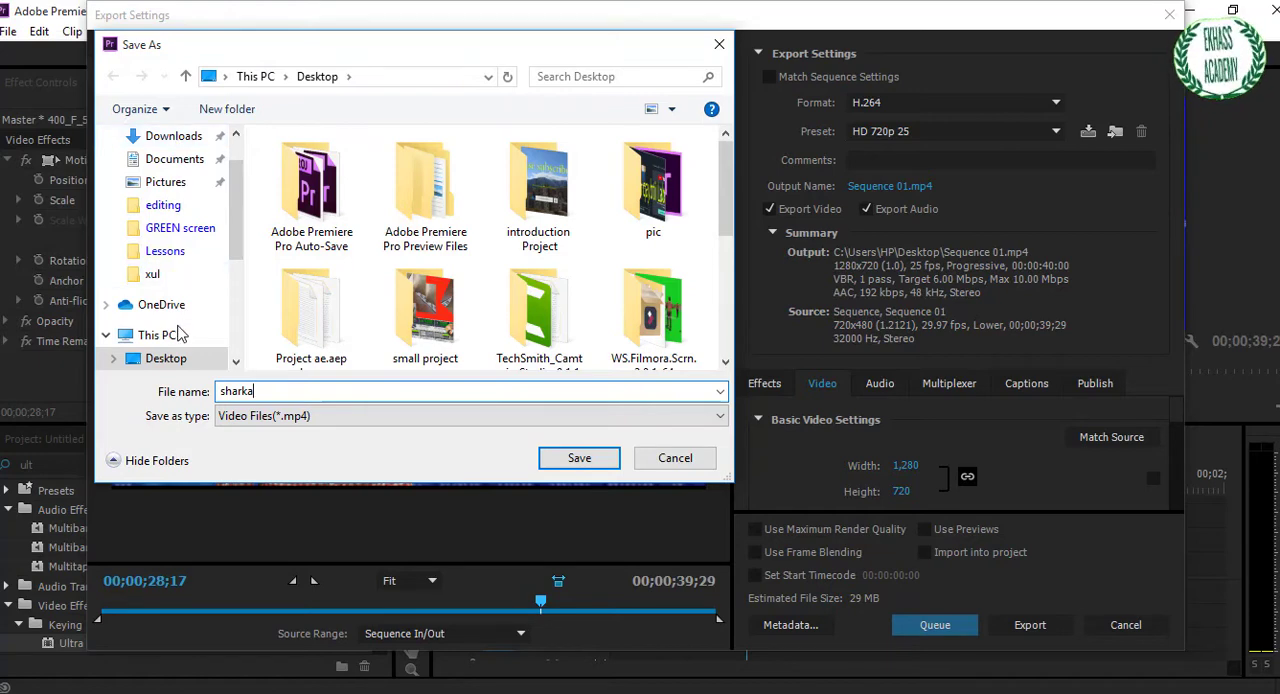
click(172, 136)
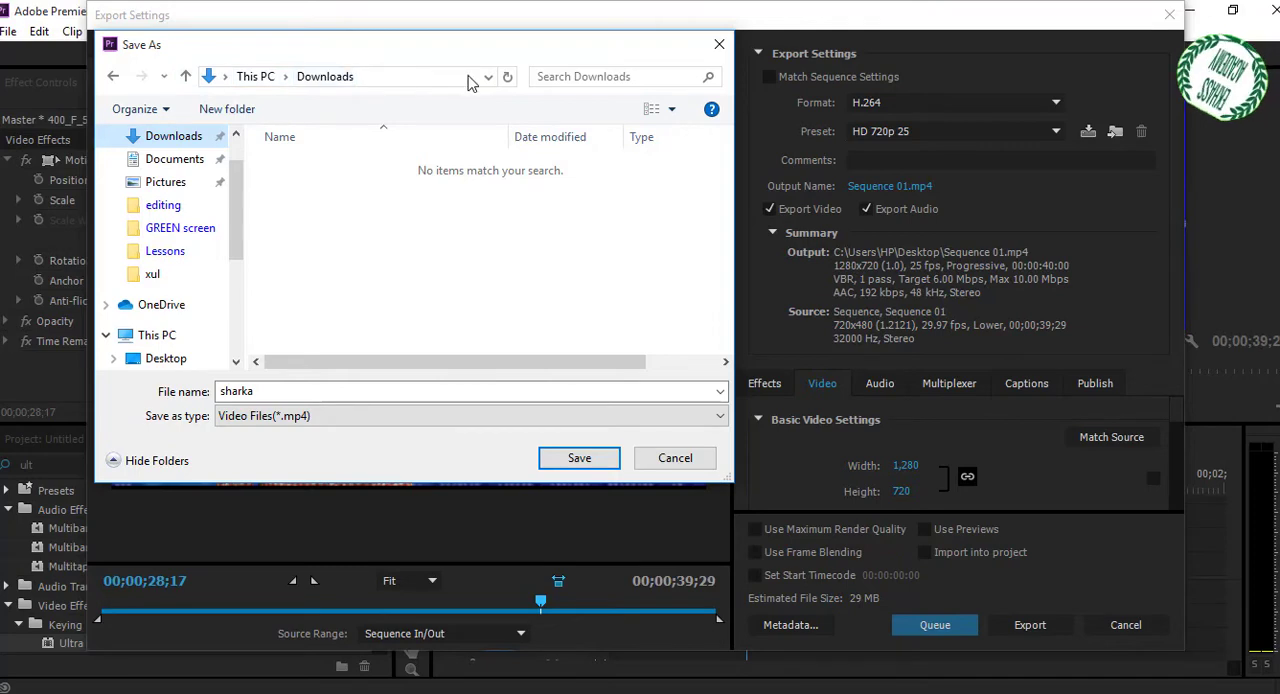
click(285, 77)
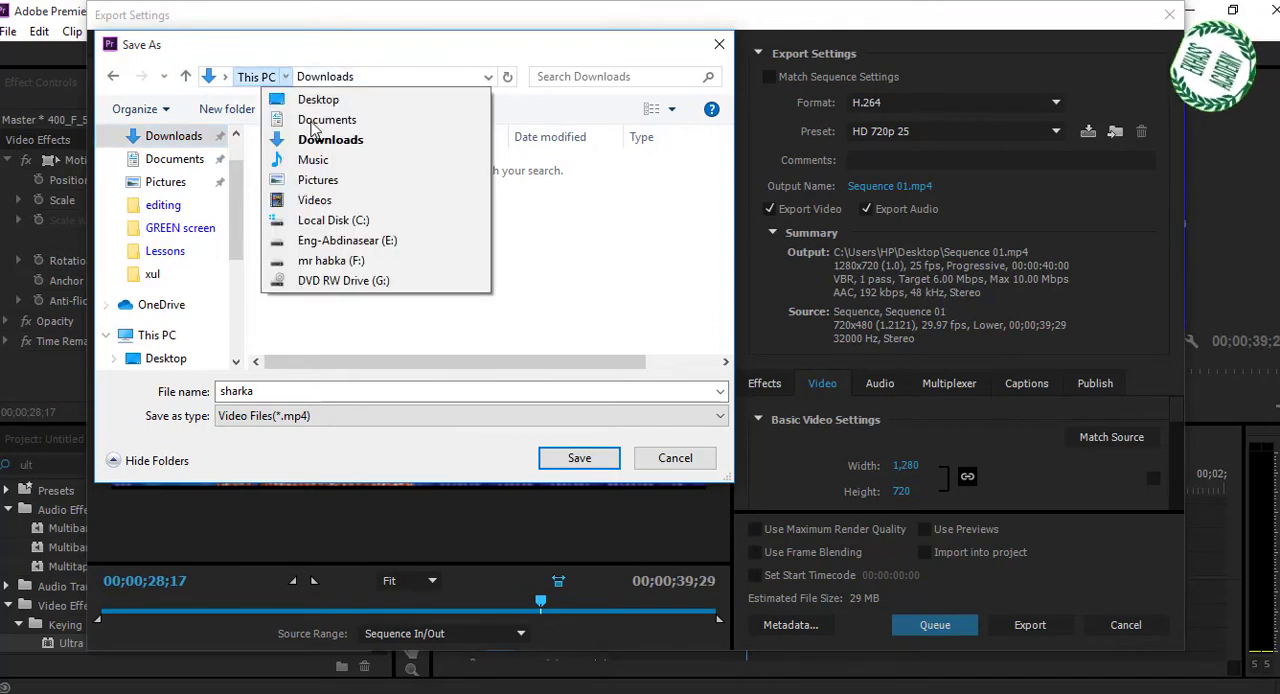
click(316, 99)
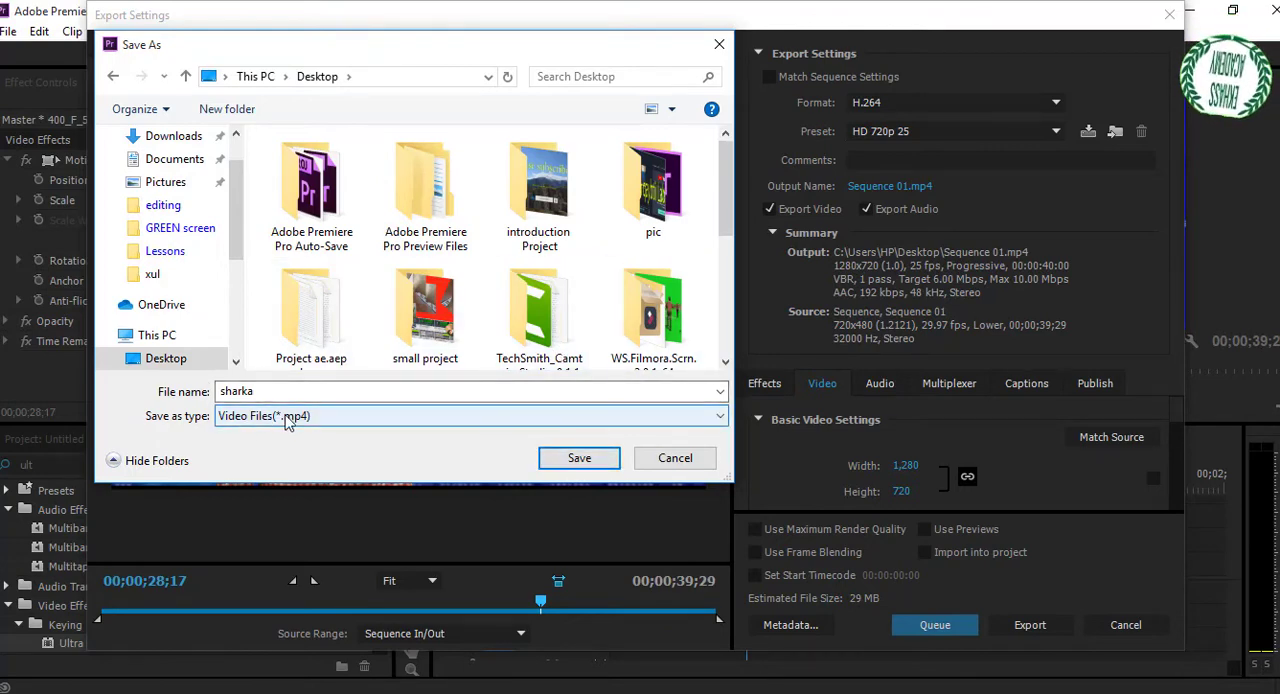
click(580, 460)
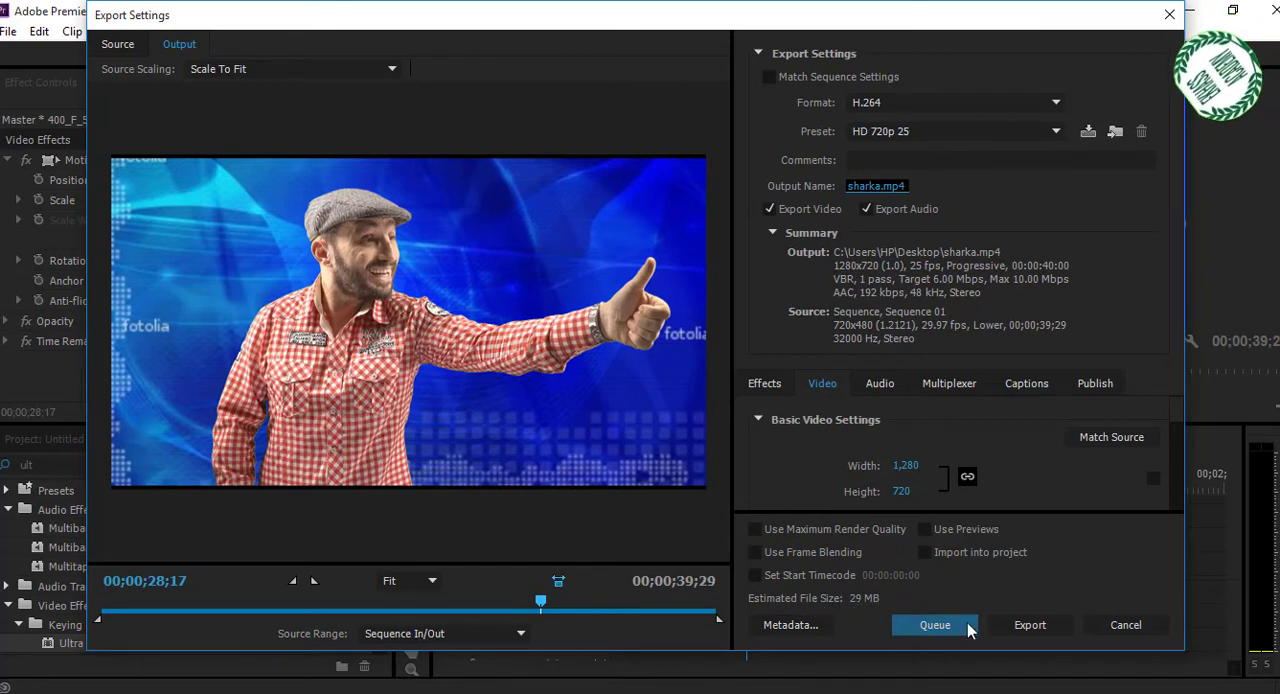
Start exporting the sequence immediately with the current settings.
click(1027, 627)
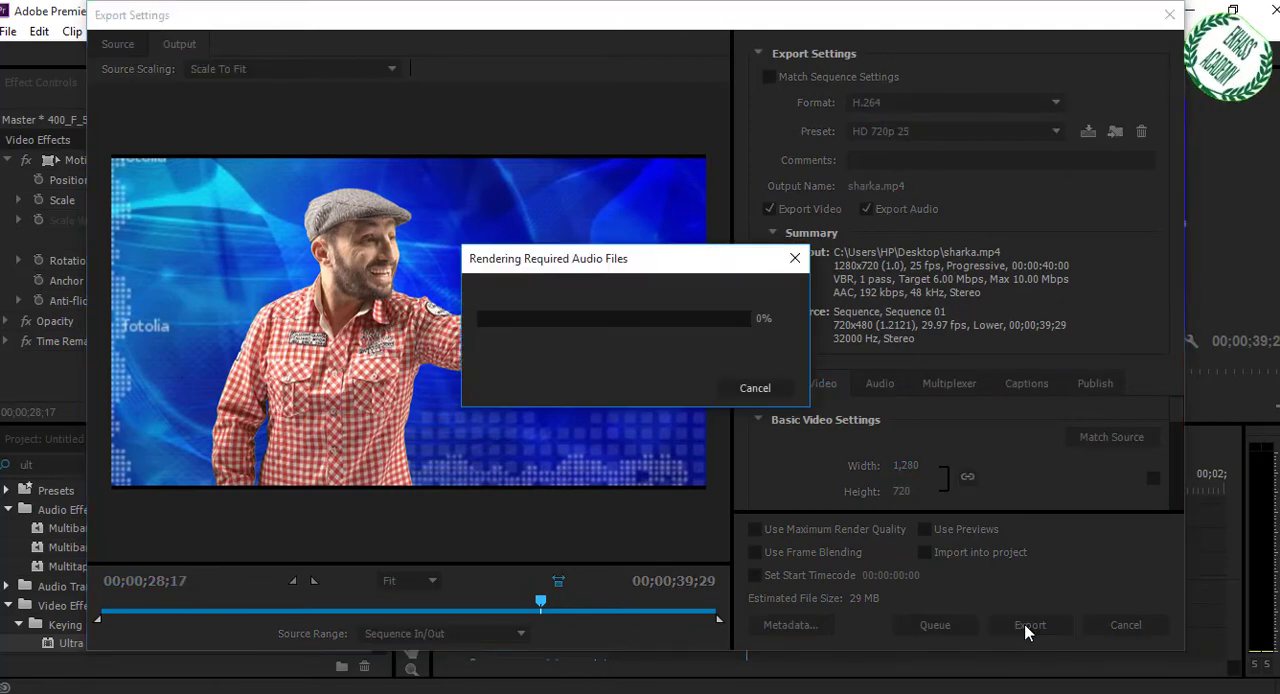